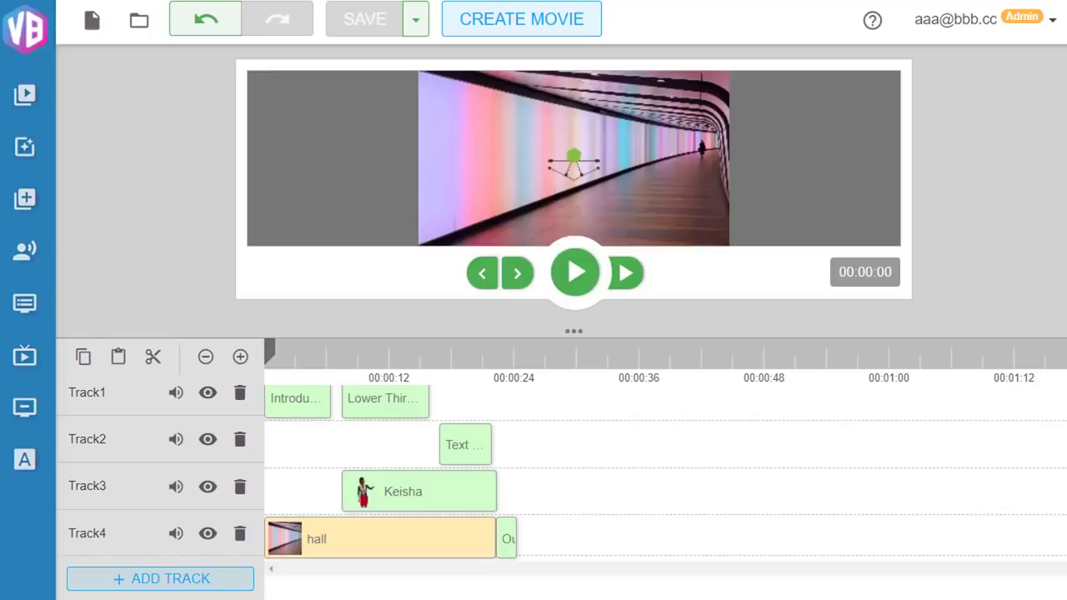
# Begin a new movie project that holds a single empty Track1.
pyautogui.click(539, 25)
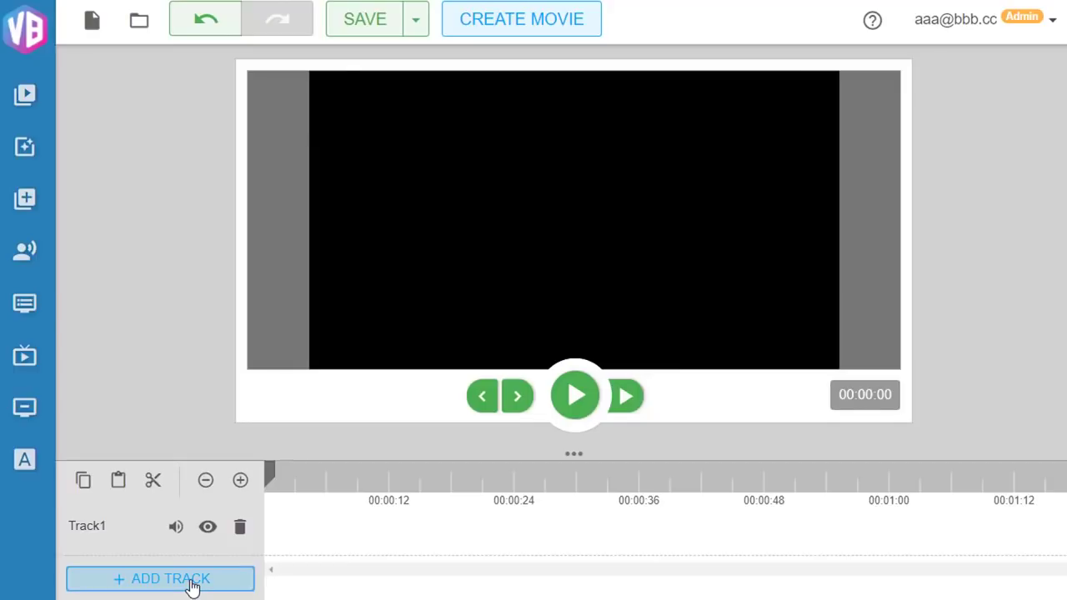
# Add Track2 to Track4 and place the 59-second countdown window beside the editor.
pyautogui.click(192, 583)
pyautogui.click(192, 583)
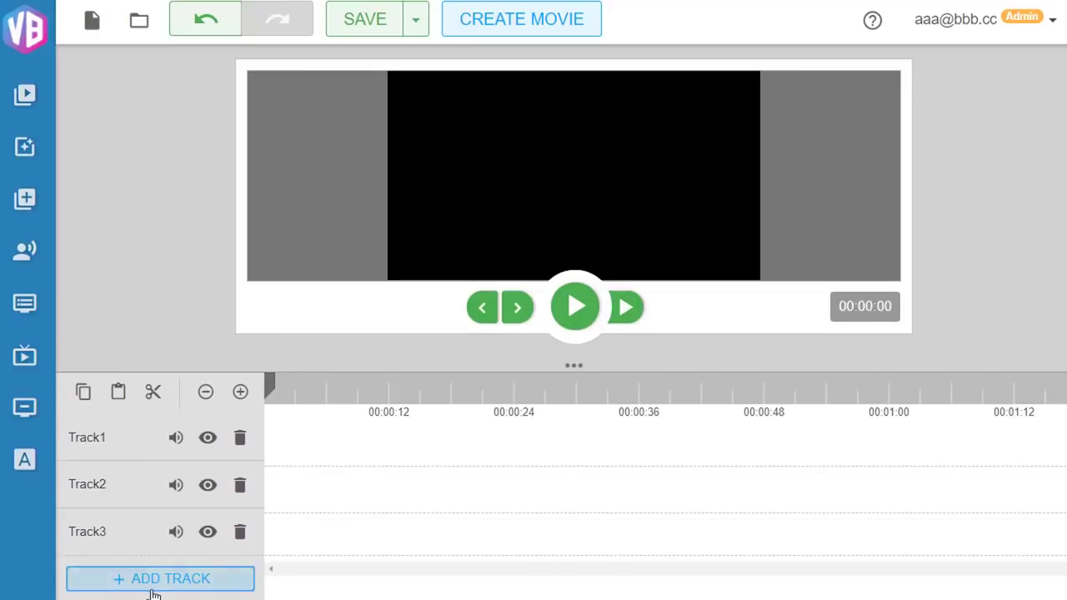
pyautogui.click(155, 583)
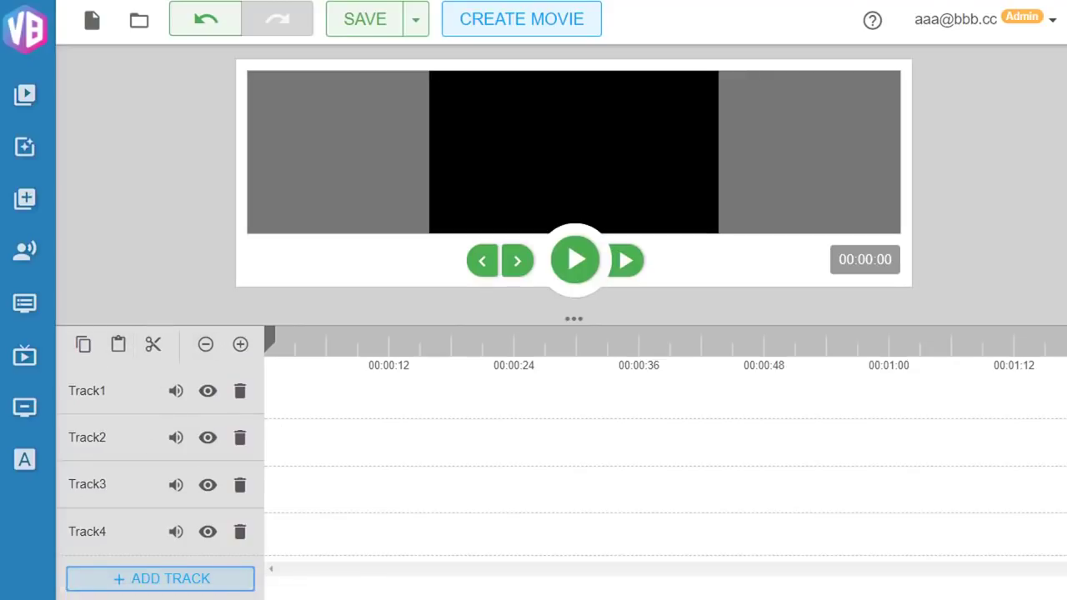
pyautogui.moveTo(167, 84); pyautogui.dragTo(933, 127)
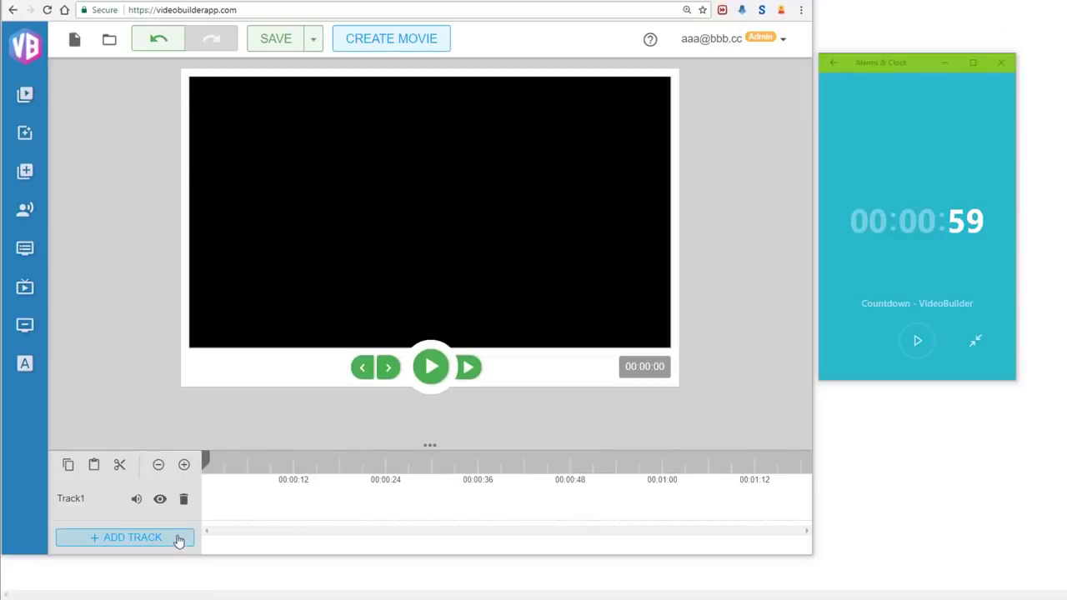
# Put the hall image from the Media library's image folder on Track4 as the background.
pyautogui.click(172, 540)
pyautogui.click(172, 540)
pyautogui.click(172, 541)
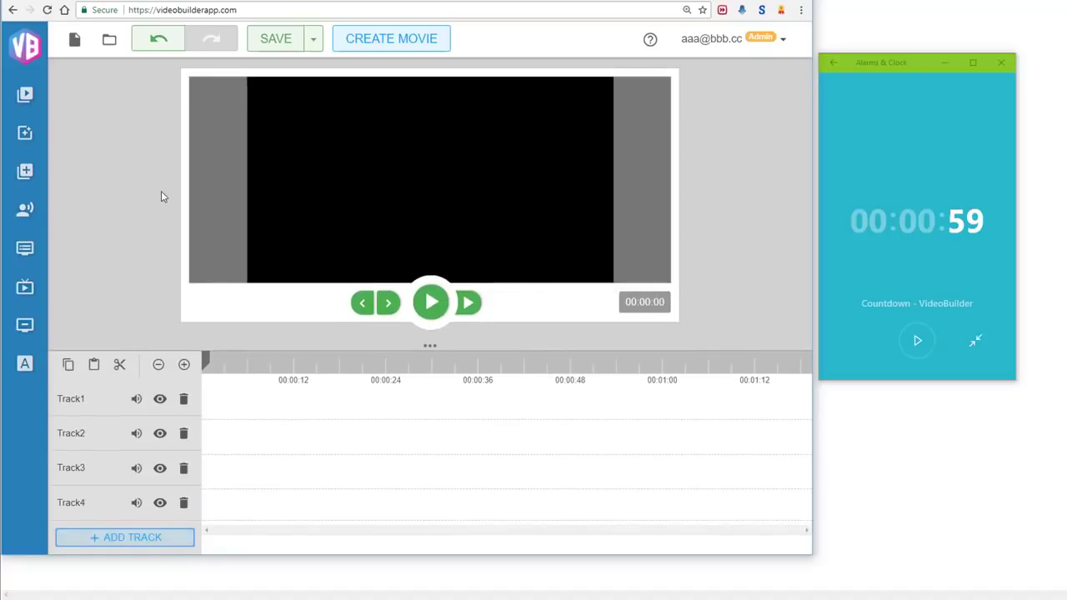
pyautogui.click(37, 101)
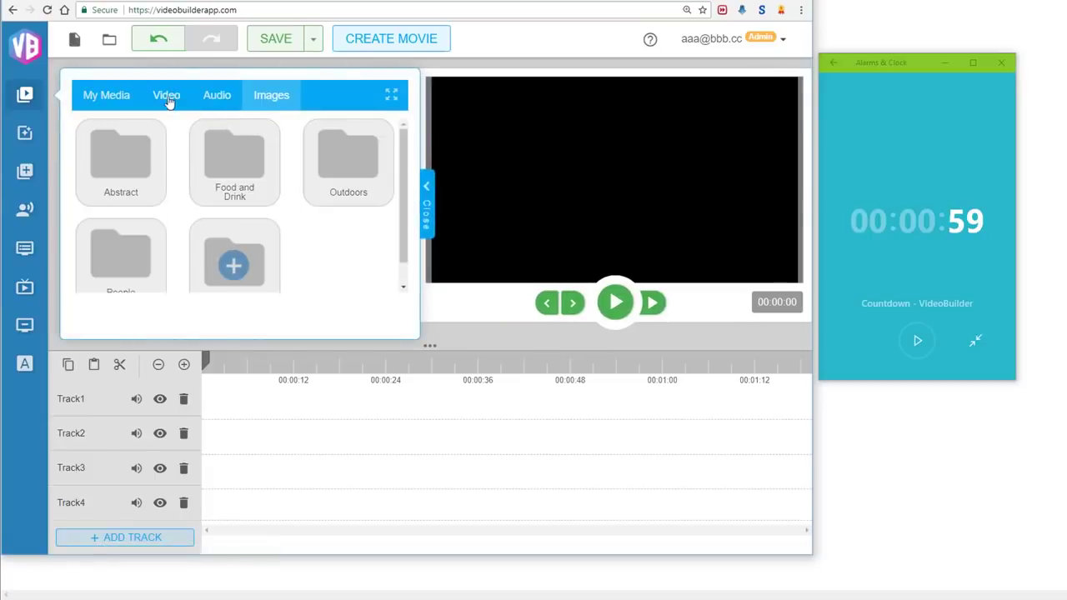
pyautogui.click(210, 167)
pyautogui.scroll(-2, 215, 208)
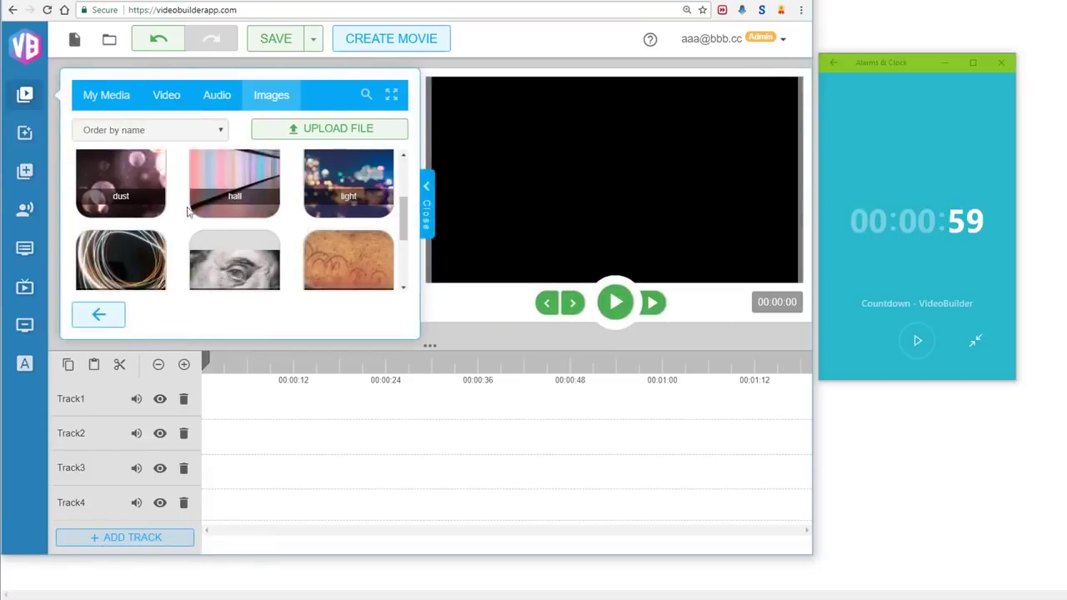
pyautogui.moveTo(209, 200)
pyautogui.mouseDown()
pyautogui.moveTo(230, 186)
pyautogui.moveTo(286, 495)
pyautogui.moveTo(242, 504)
pyautogui.mouseUp()
pyautogui.click(424, 219)
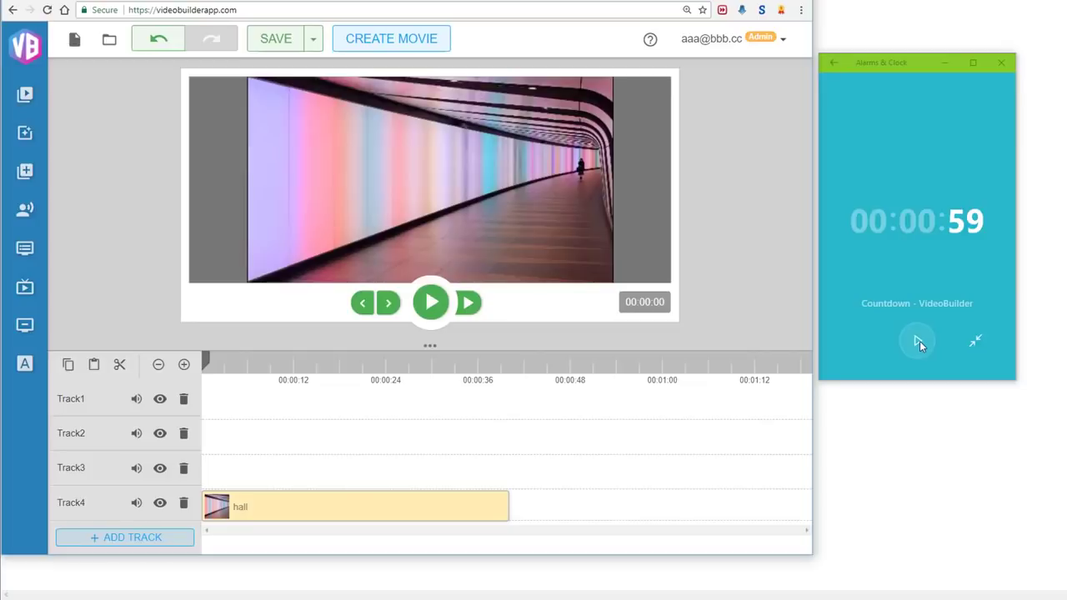
# Start the countdown and choose the Keisha avatar.
pyautogui.click(921, 343)
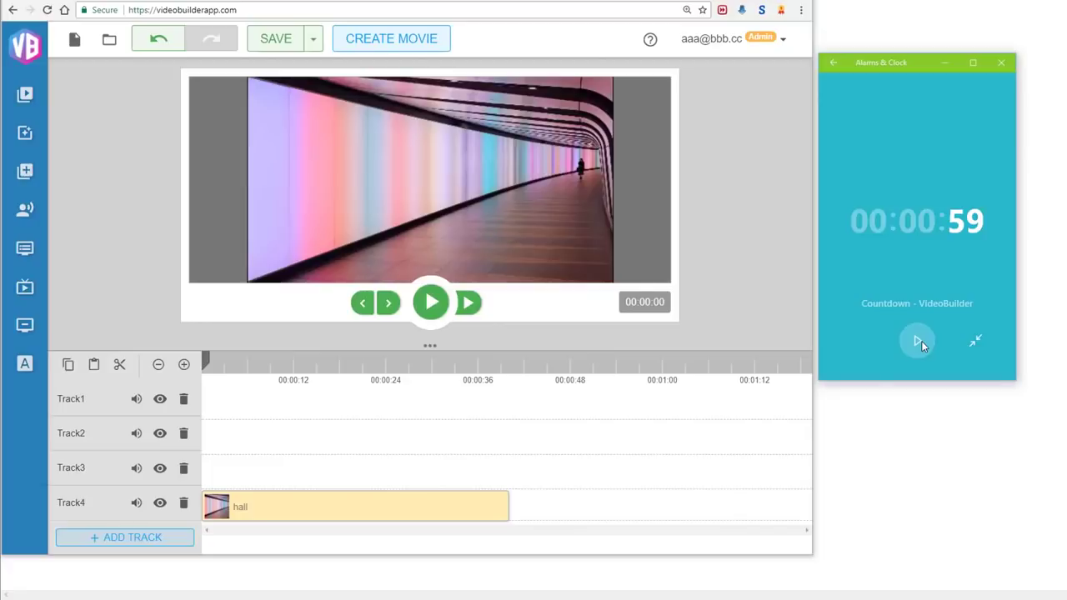
pyautogui.click(921, 341)
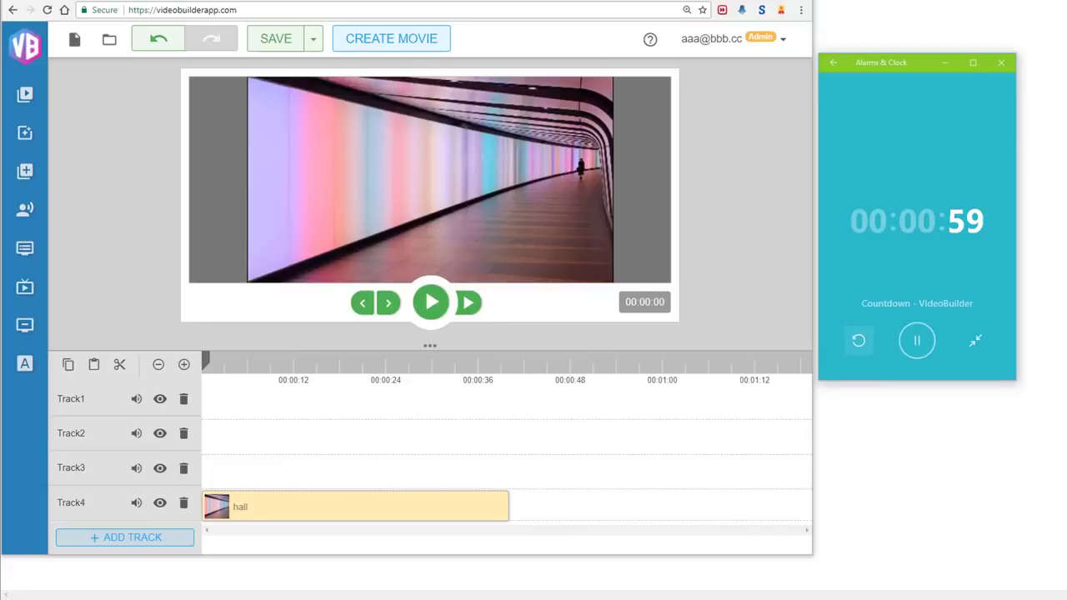
pyautogui.click(24, 214)
pyautogui.scroll(-5, 329, 213)
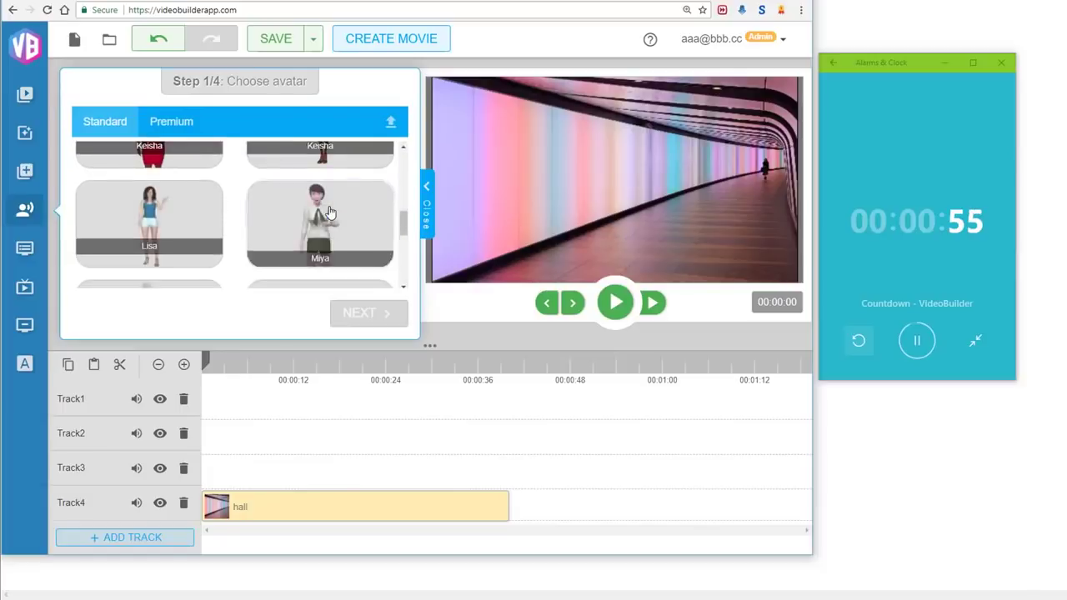
pyautogui.click(149, 242)
pyautogui.click(382, 315)
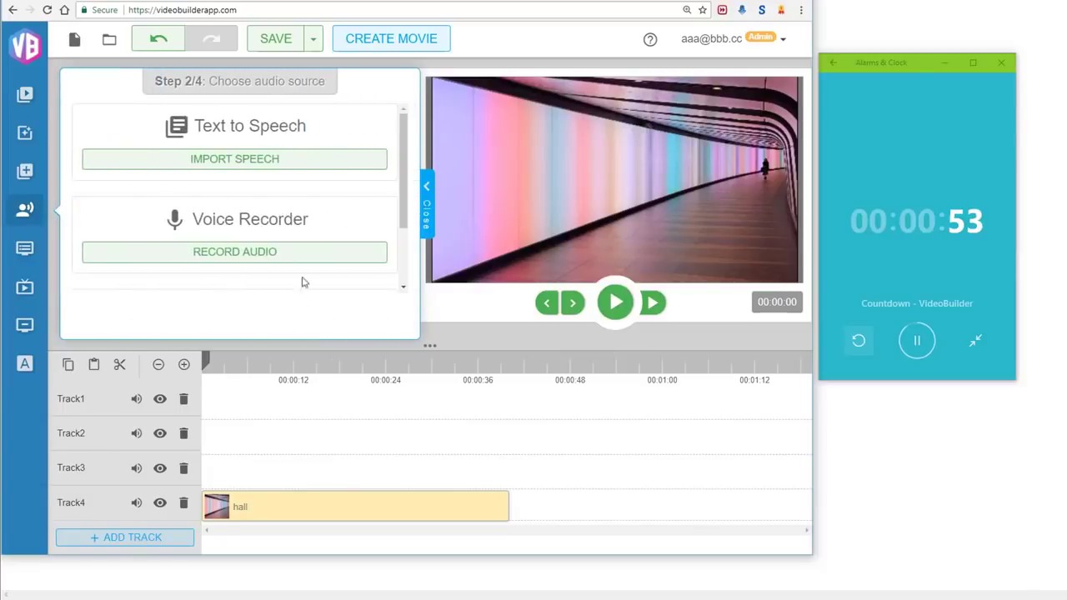
# Give Keisha the pasted speech text in the Salli voice and place her on Track3.
pyautogui.click(269, 164)
pyautogui.rightClick(218, 191)
pyautogui.click(162, 222)
pyautogui.rightClick(191, 222)
pyautogui.click(247, 294)
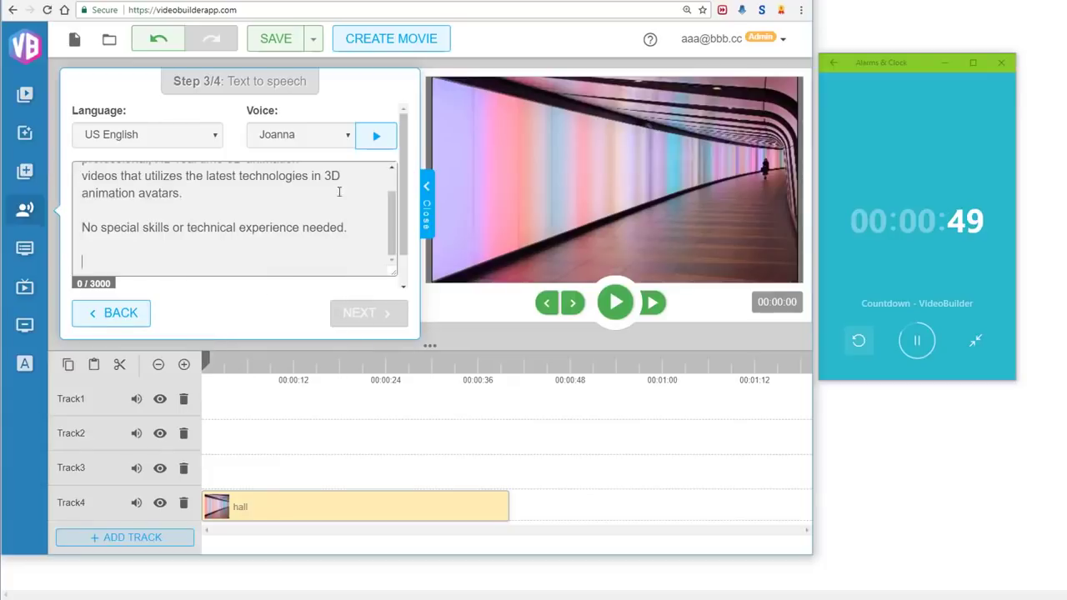
pyautogui.click(319, 147)
pyautogui.click(274, 169)
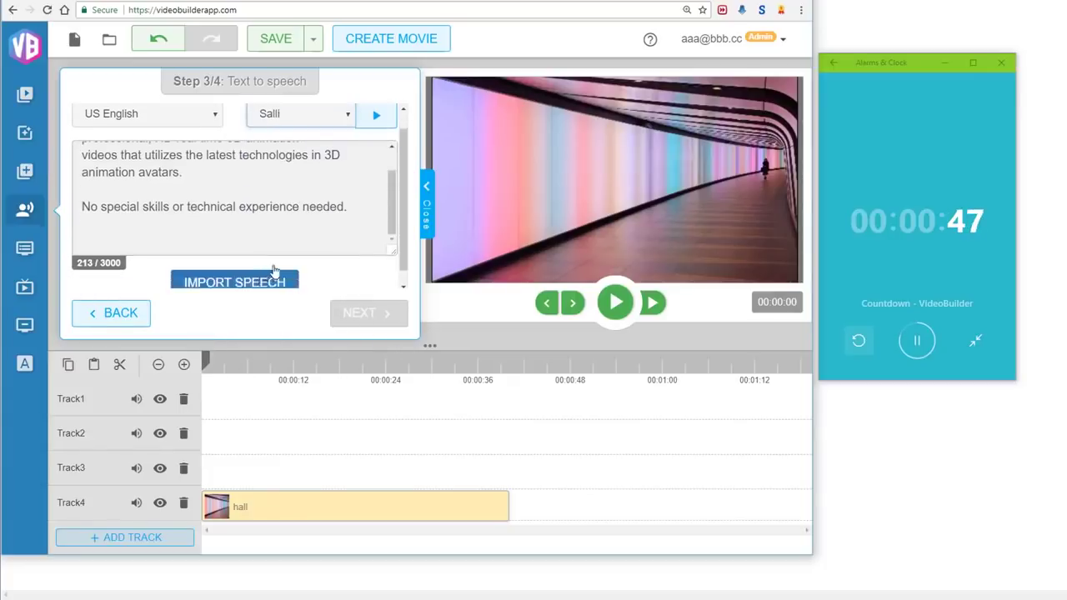
pyautogui.click(368, 314)
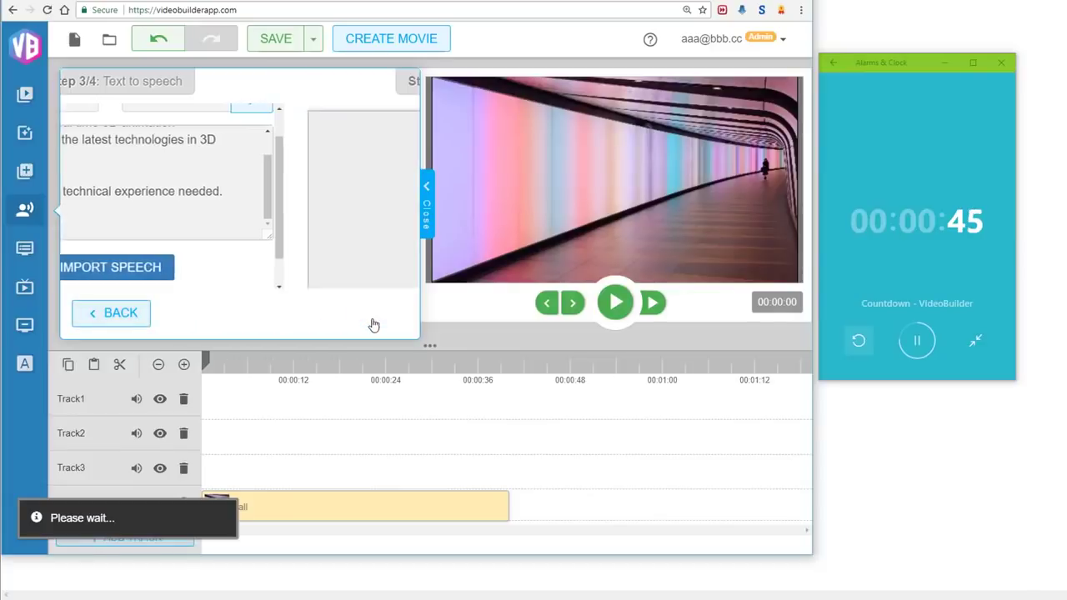
pyautogui.moveTo(291, 196); pyautogui.dragTo(307, 471)
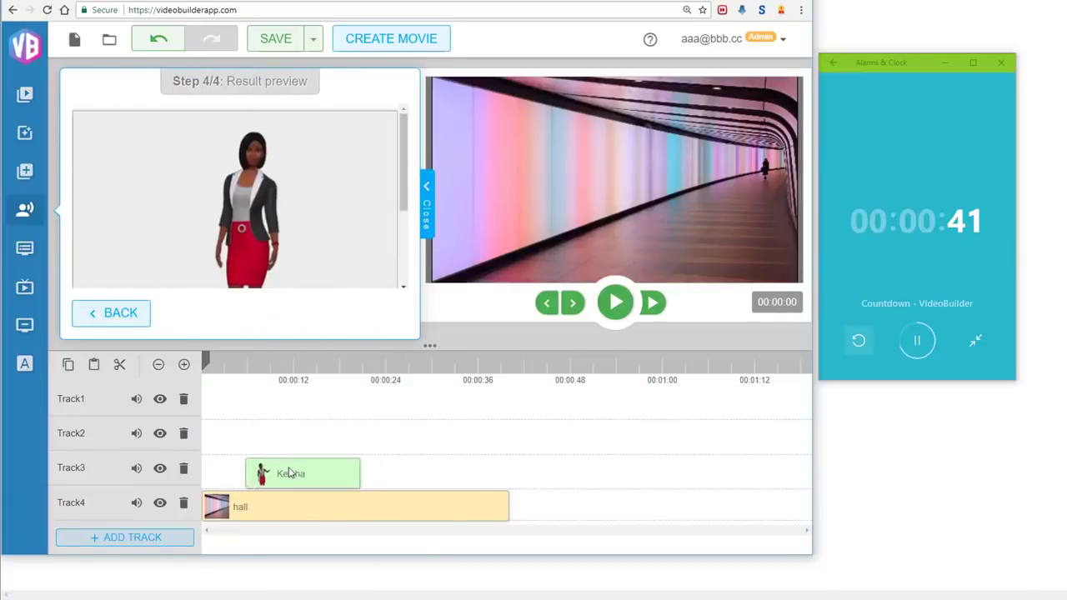
# Build the Introduction 2 intro animation and place it on the timeline.
pyautogui.click(25, 287)
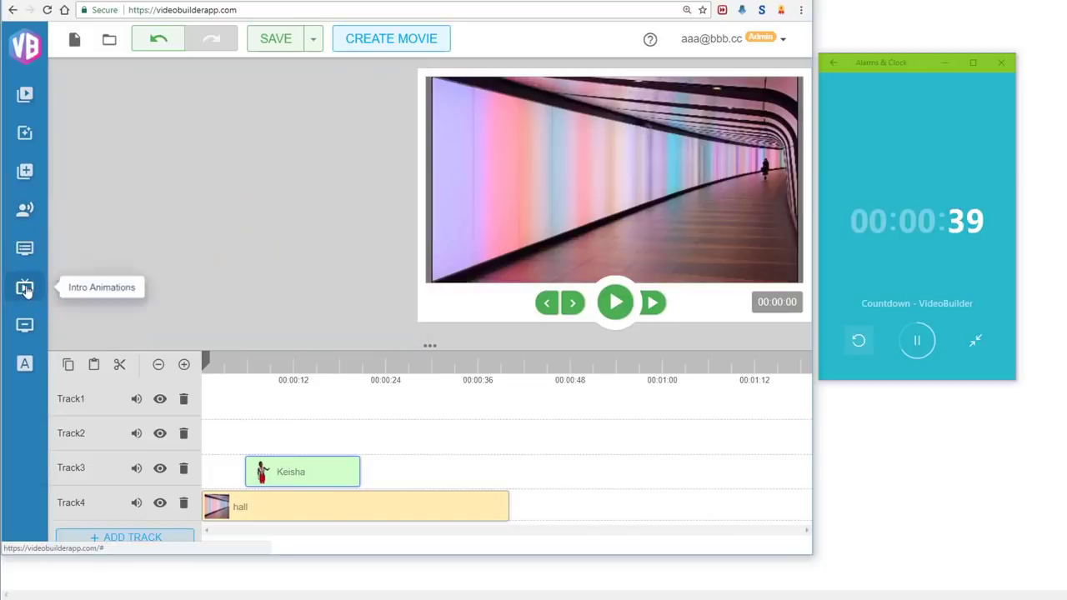
pyautogui.click(322, 162)
pyautogui.click(369, 311)
pyautogui.scroll(-3, 332, 176)
pyautogui.scroll(3, 381, 200)
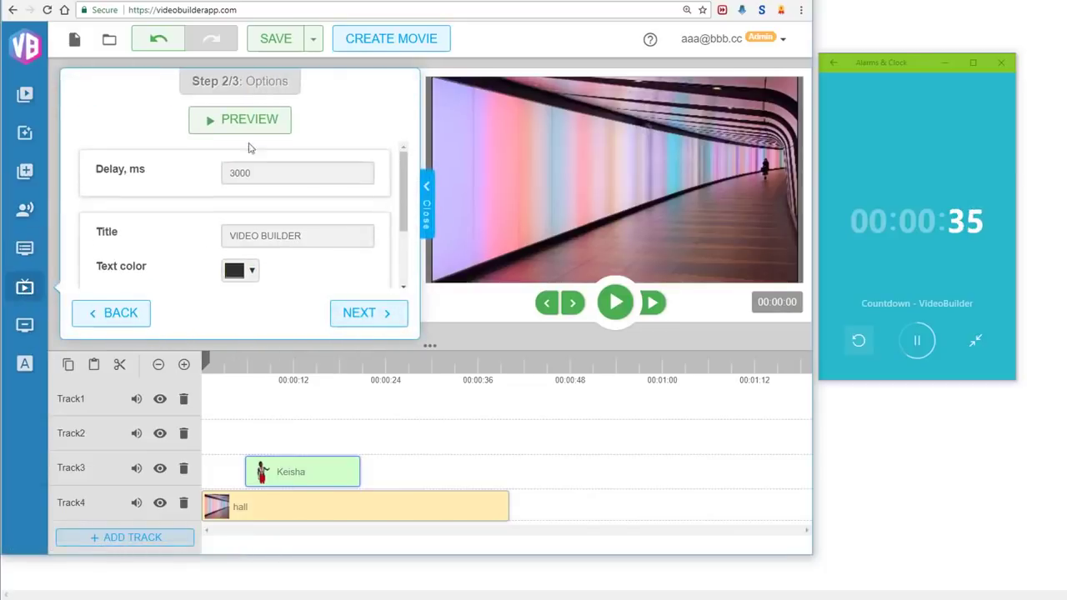
pyautogui.click(375, 315)
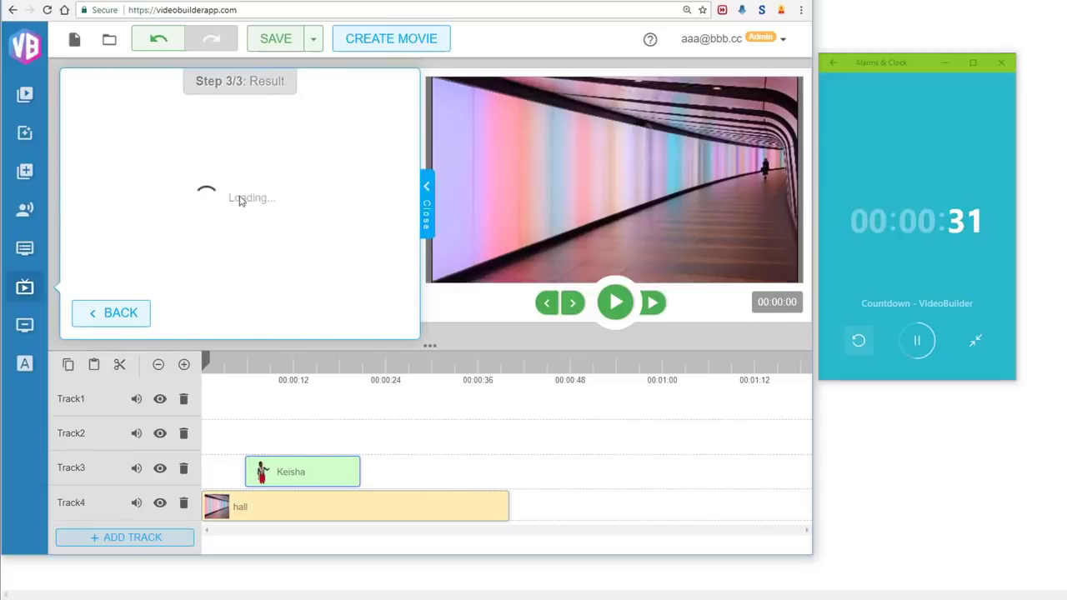
pyautogui.moveTo(226, 209); pyautogui.dragTo(240, 402)
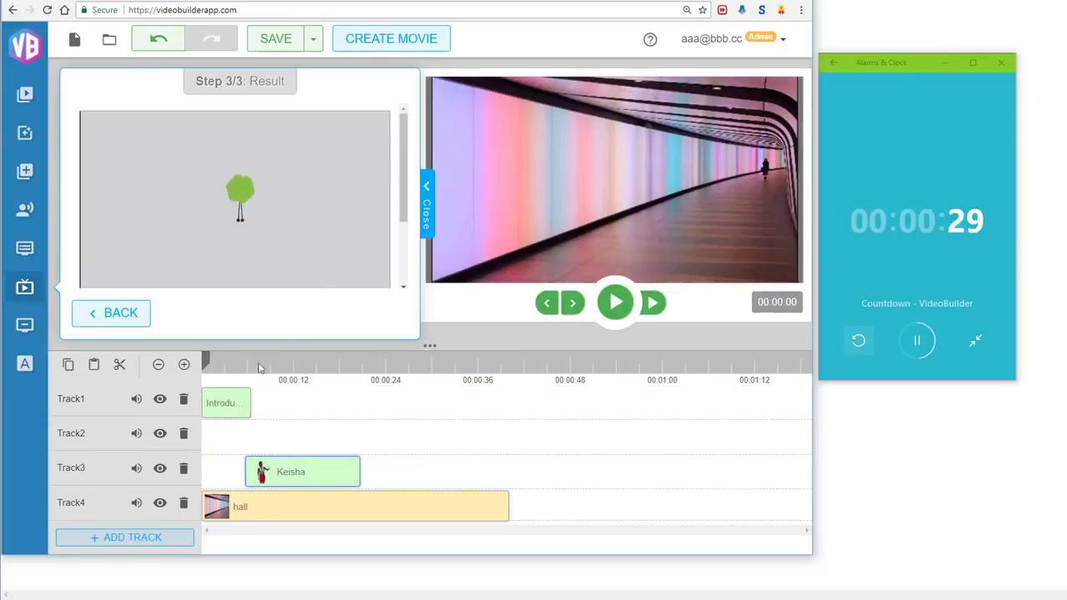
# Add Text Animation 7 reading 'AMAZING LIFE-LIFE 3D AVATARS' on Track1 after the intro.
pyautogui.click(25, 363)
pyautogui.scroll(-3, 209, 192)
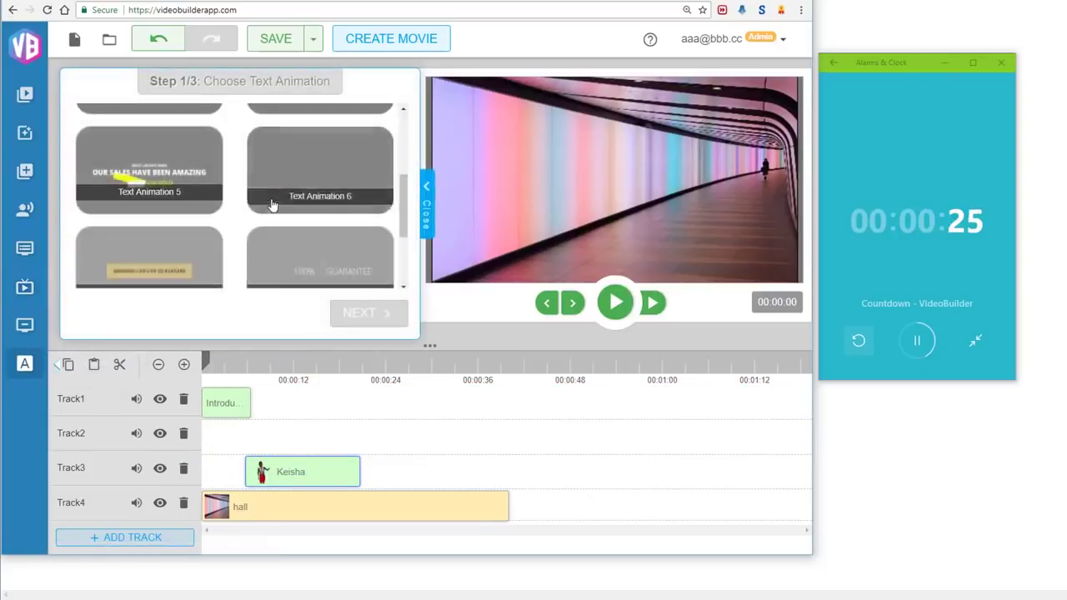
pyautogui.click(148, 250)
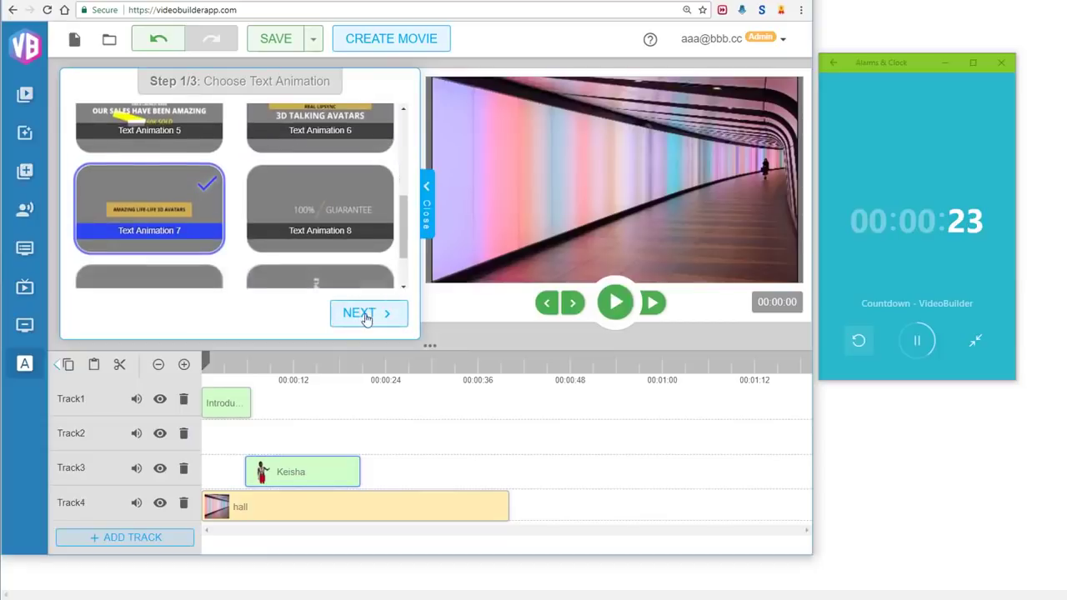
pyautogui.click(364, 315)
pyautogui.scroll(-2, 323, 223)
pyautogui.scroll(1, 293, 217)
pyautogui.scroll(-2, 294, 218)
pyautogui.click(367, 321)
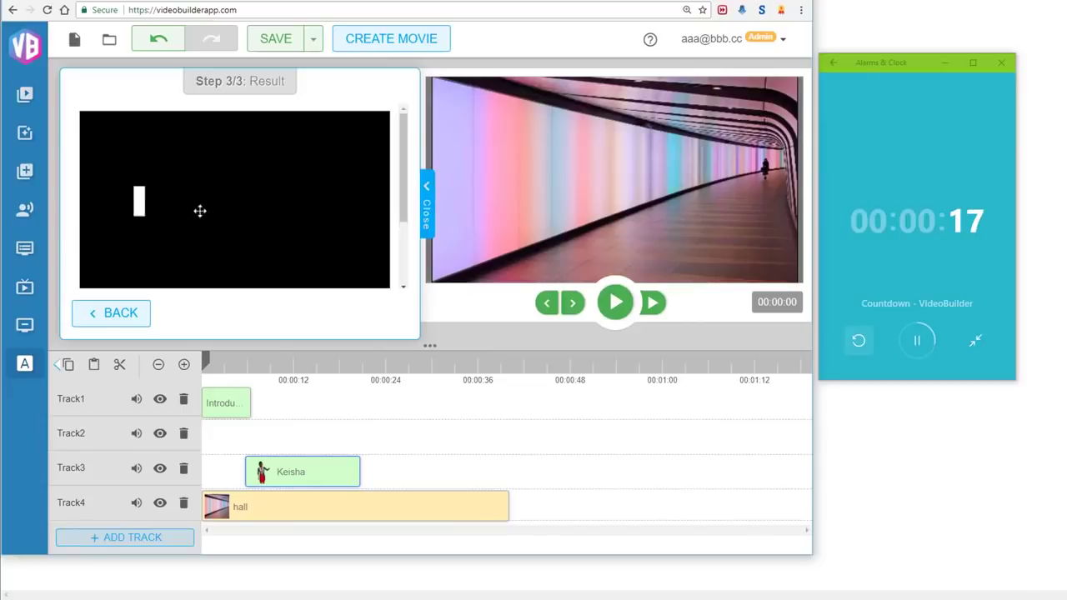
pyautogui.moveTo(203, 197); pyautogui.dragTo(288, 410)
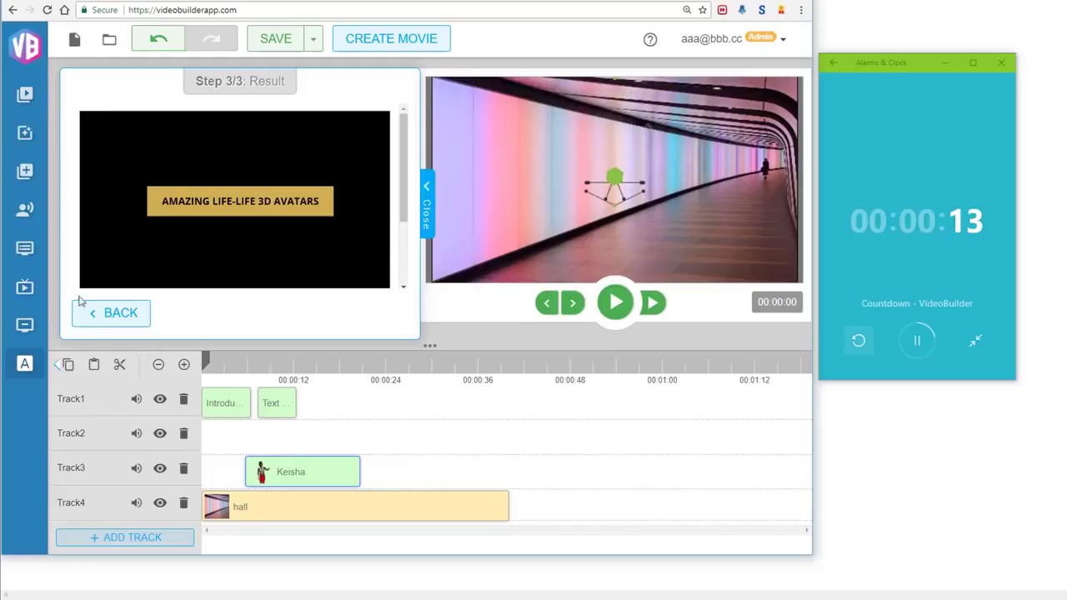
# Add the Outro 4 'Subscribe /videobuilder' clip to Track3 after the avatar, then close the panel.
pyautogui.click(30, 328)
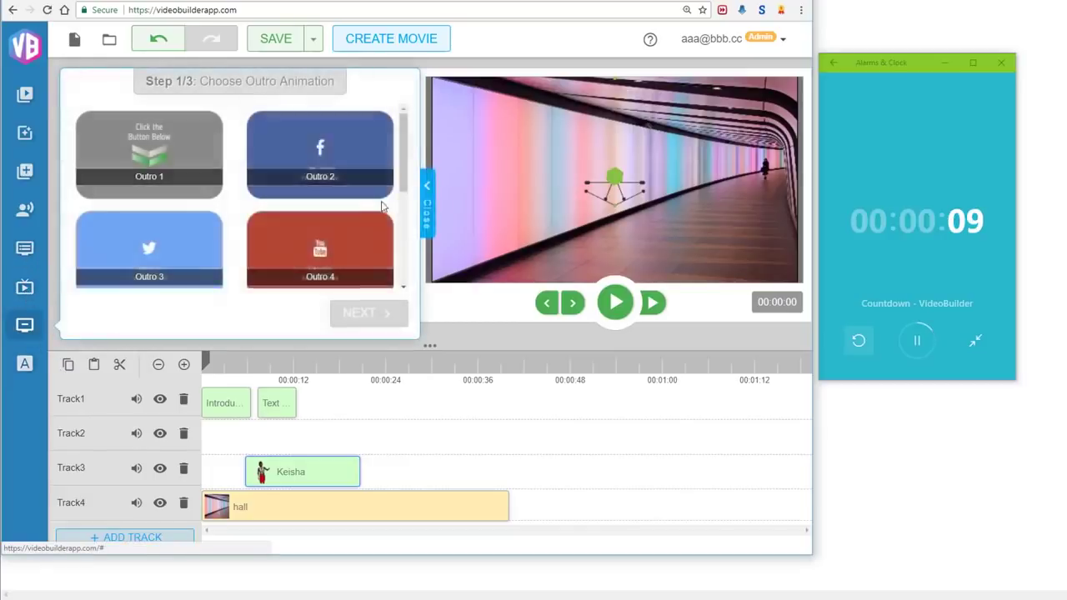
pyautogui.scroll(-2, 364, 195)
pyautogui.click(350, 192)
pyautogui.click(367, 313)
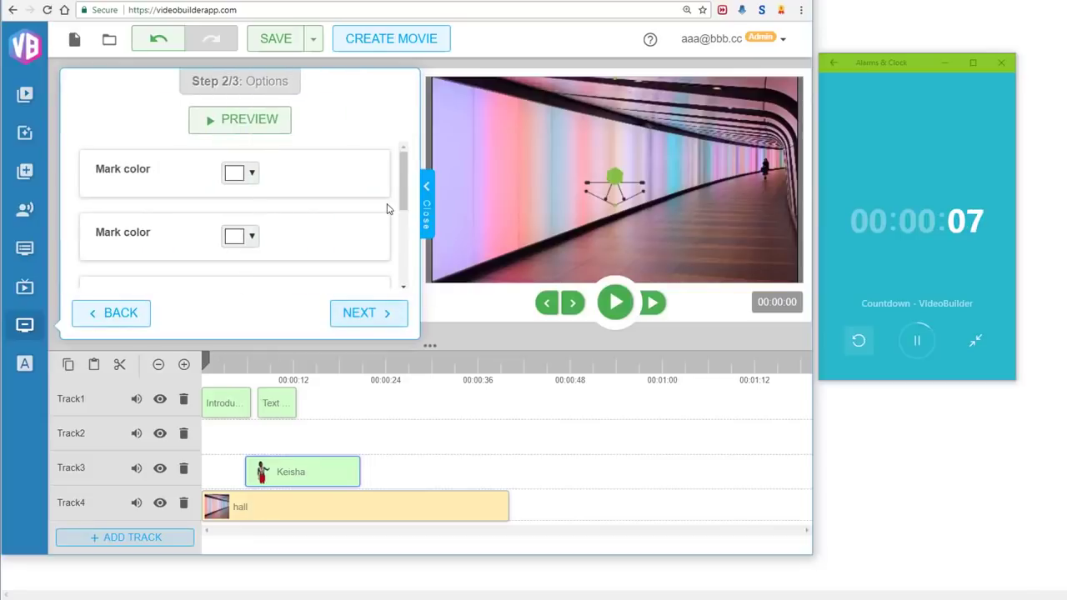
pyautogui.scroll(-3, 333, 202)
pyautogui.scroll(3, 387, 271)
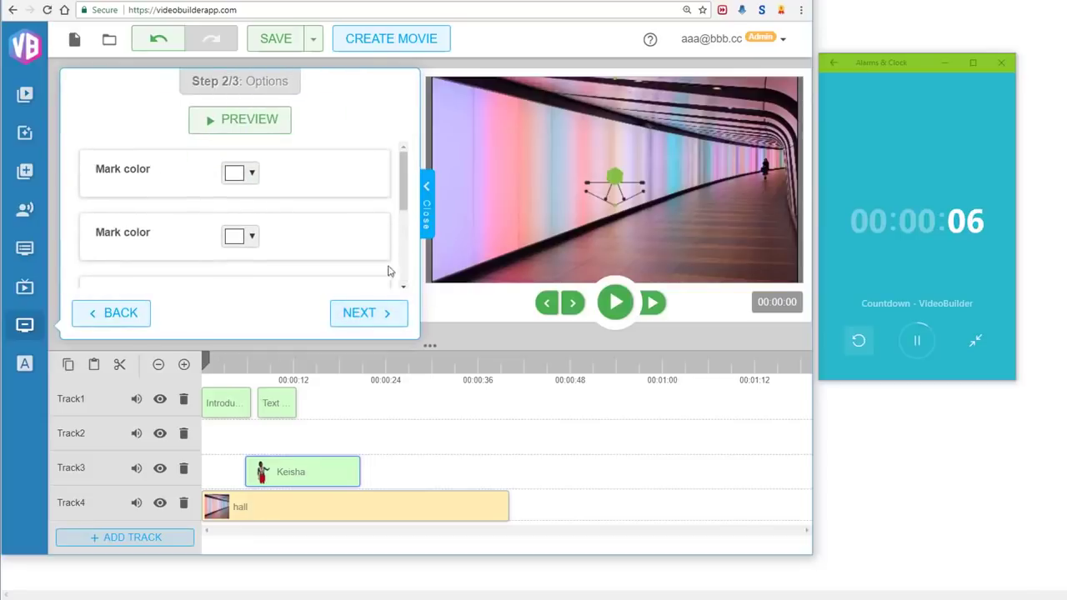
pyautogui.click(374, 312)
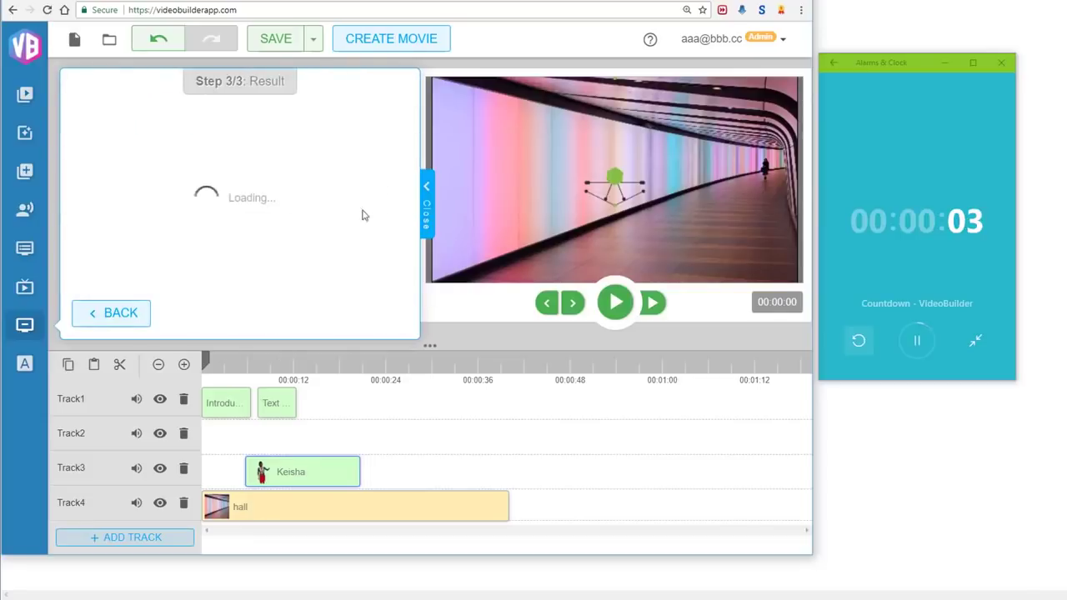
pyautogui.moveTo(269, 181); pyautogui.dragTo(553, 474)
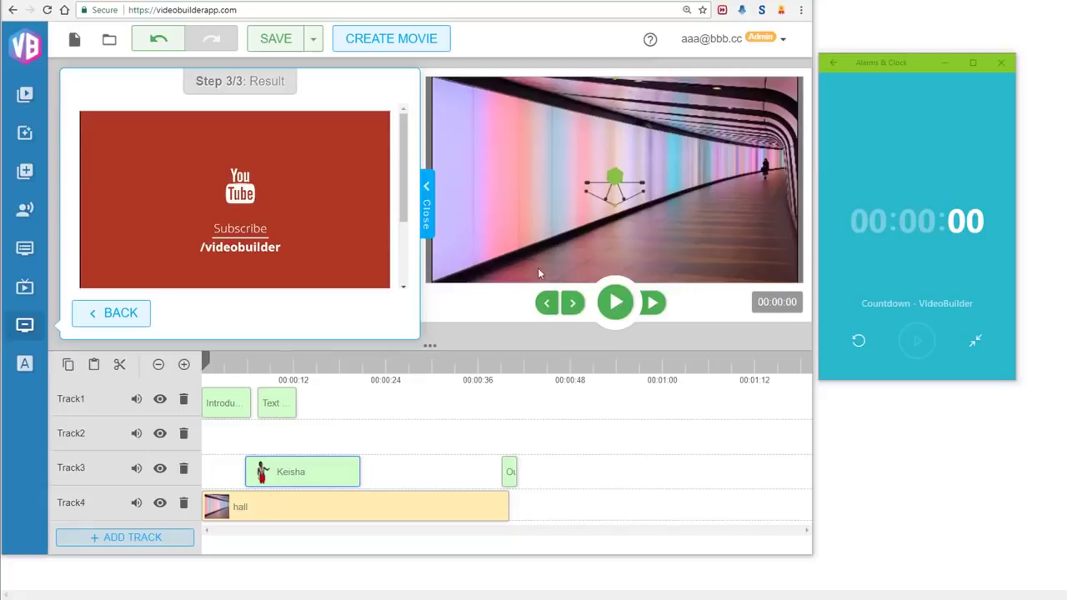
pyautogui.click(425, 224)
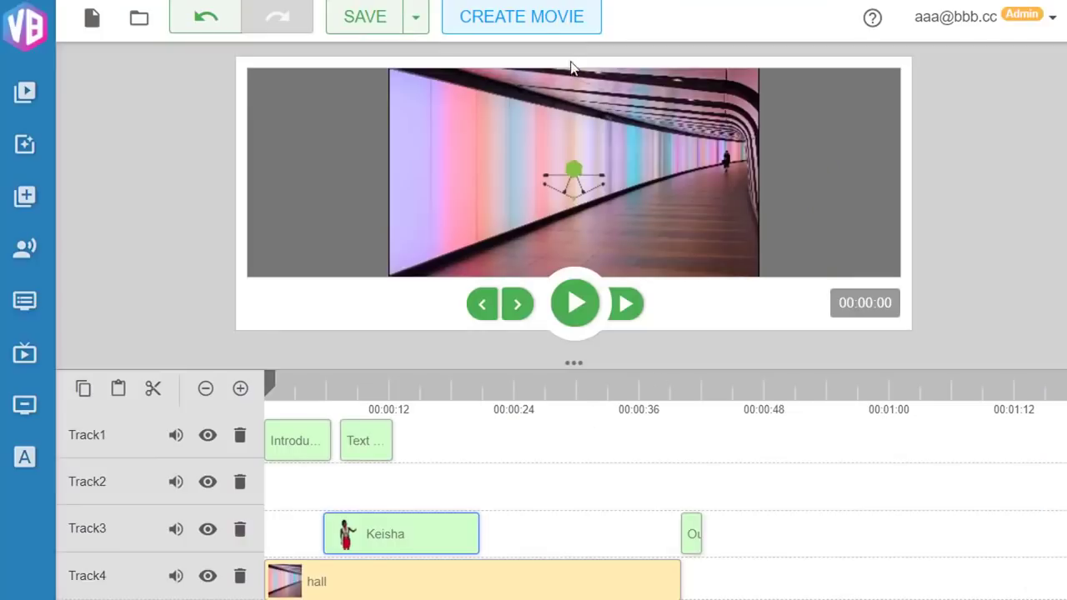
# Render the movie as videobuilderdemofinal, a Medium-quality 720p mp4.
pyautogui.click(555, 28)
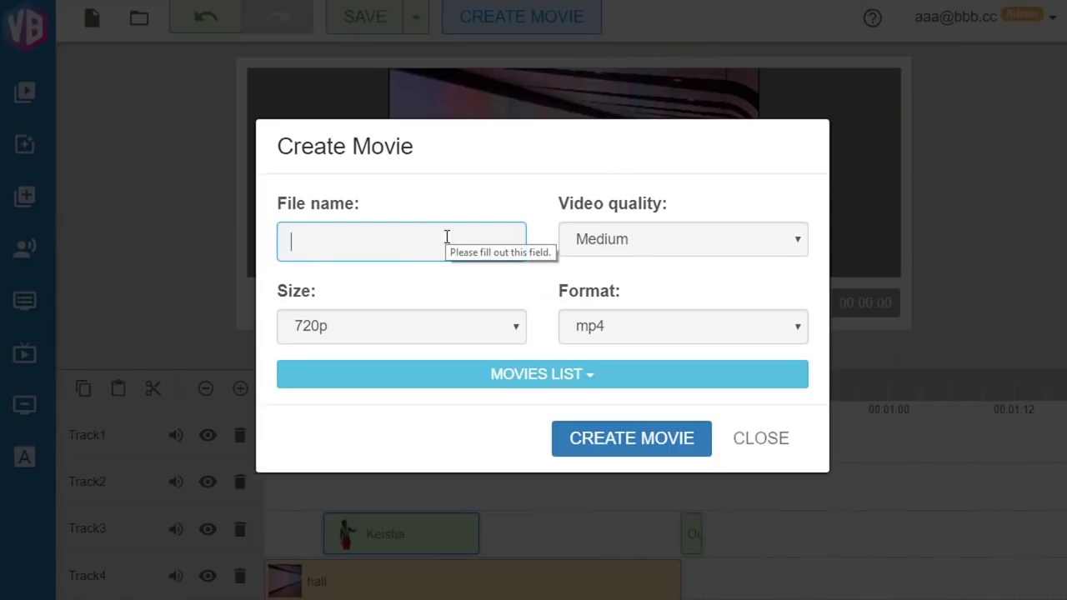
pyautogui.click(668, 240)
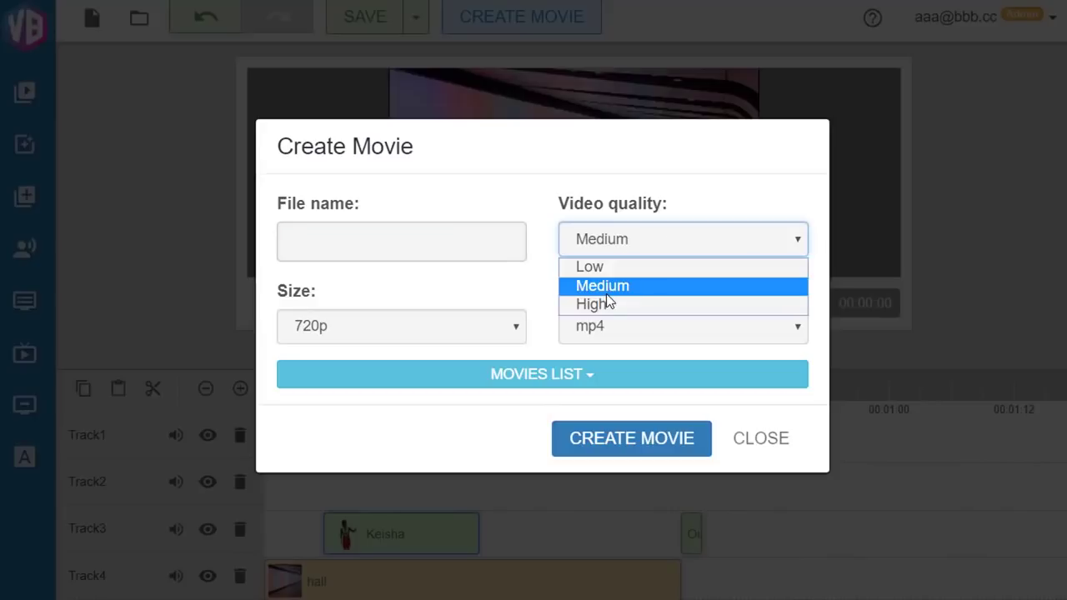
pyautogui.click(606, 294)
pyautogui.click(405, 234)
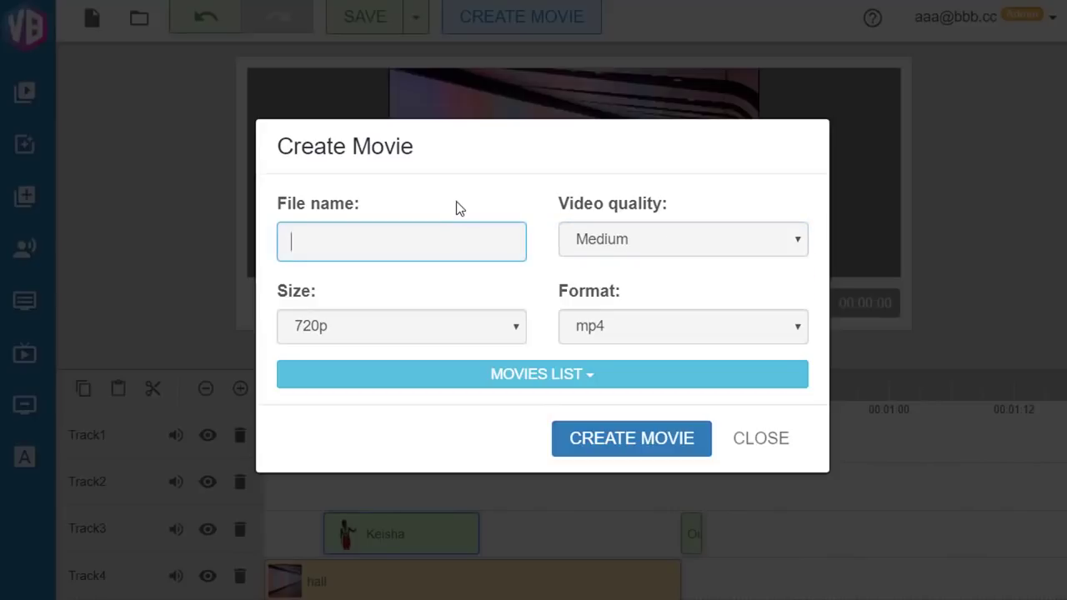
pyautogui.write('videobuio')
pyautogui.press('BackSpace')
pyautogui.write('lderdemofinal')
pyautogui.click(663, 448)
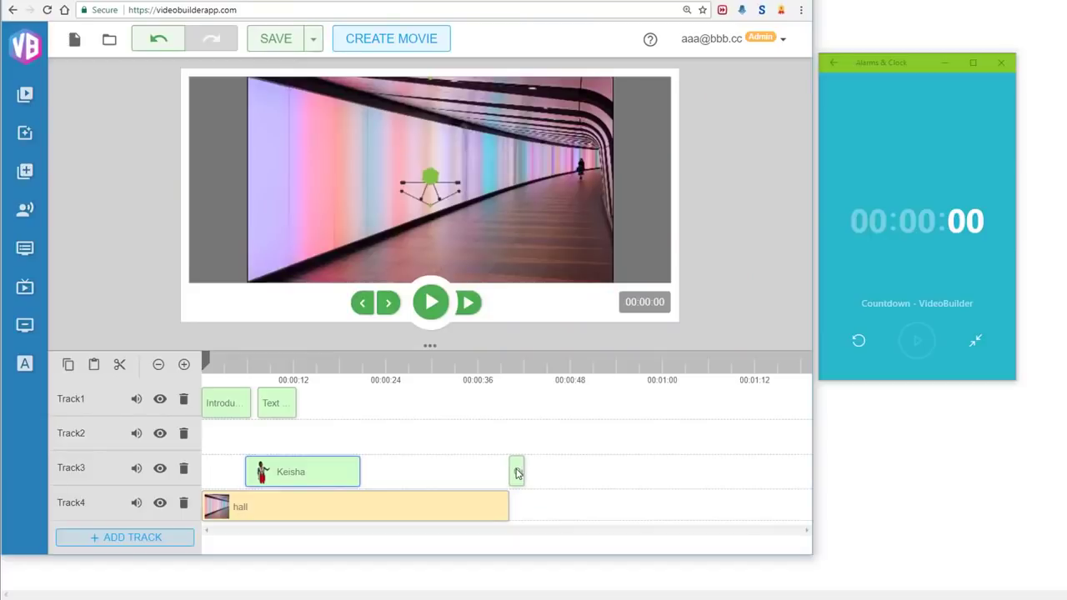
# Open Resize and move for the Keisha clip and drag her to the frame's right side.
pyautogui.click(516, 471)
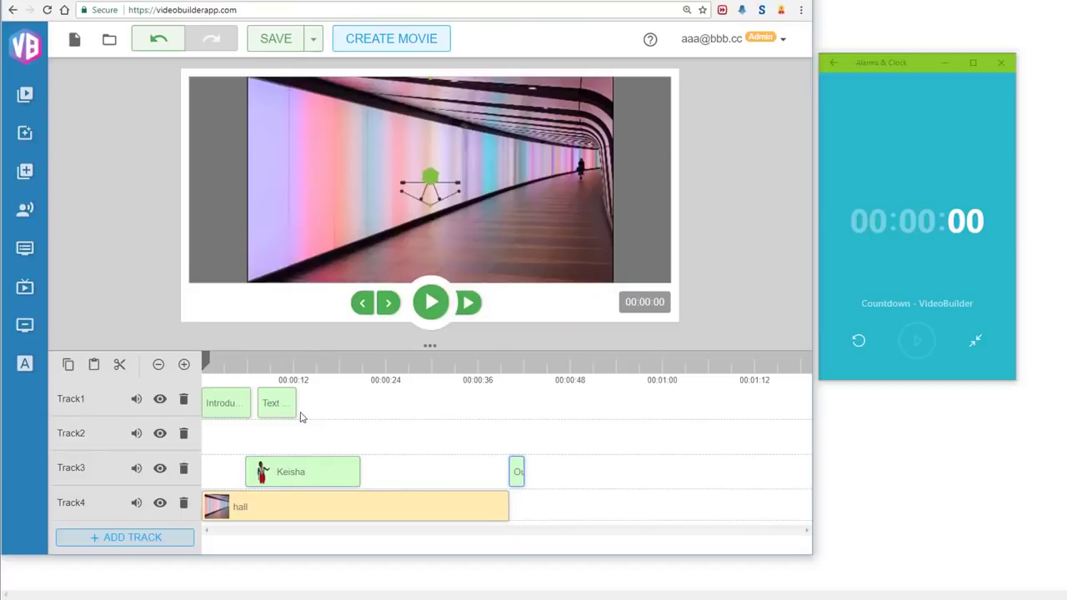
pyautogui.rightClick(279, 476)
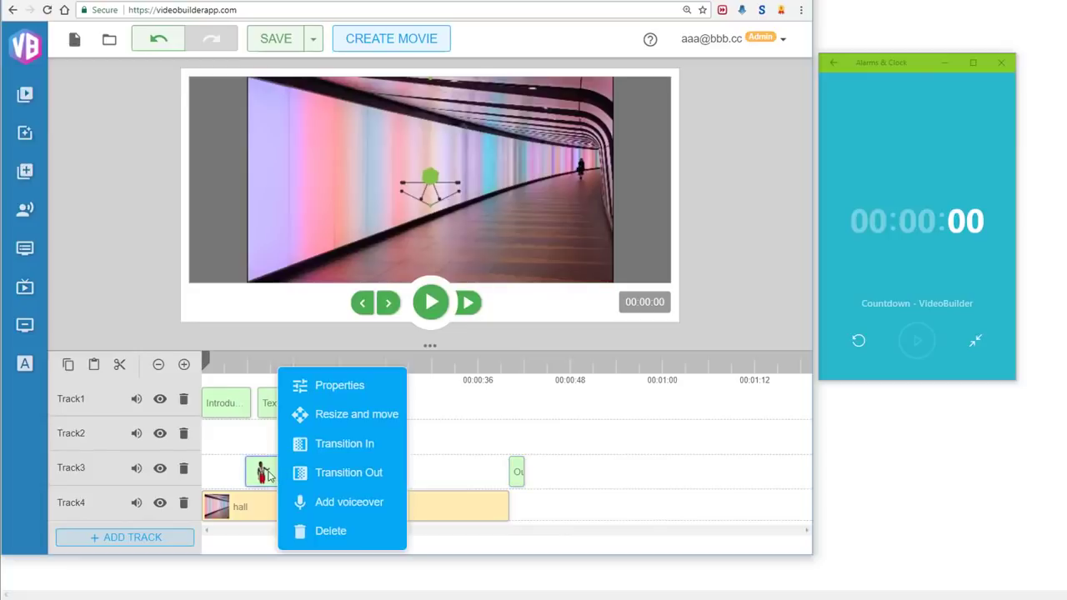
pyautogui.click(334, 417)
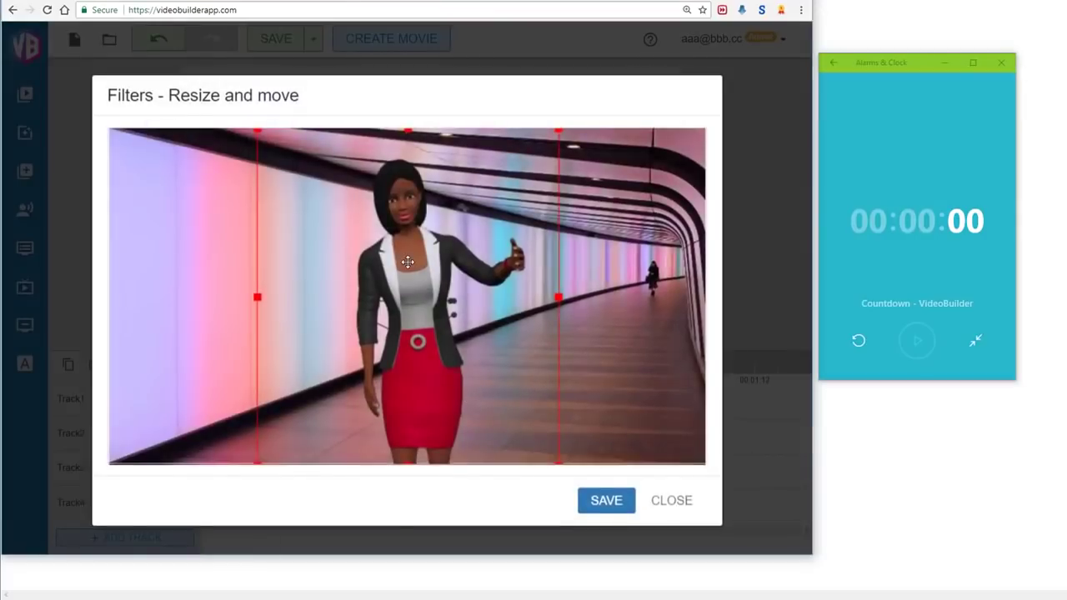
pyautogui.moveTo(413, 265); pyautogui.dragTo(618, 267)
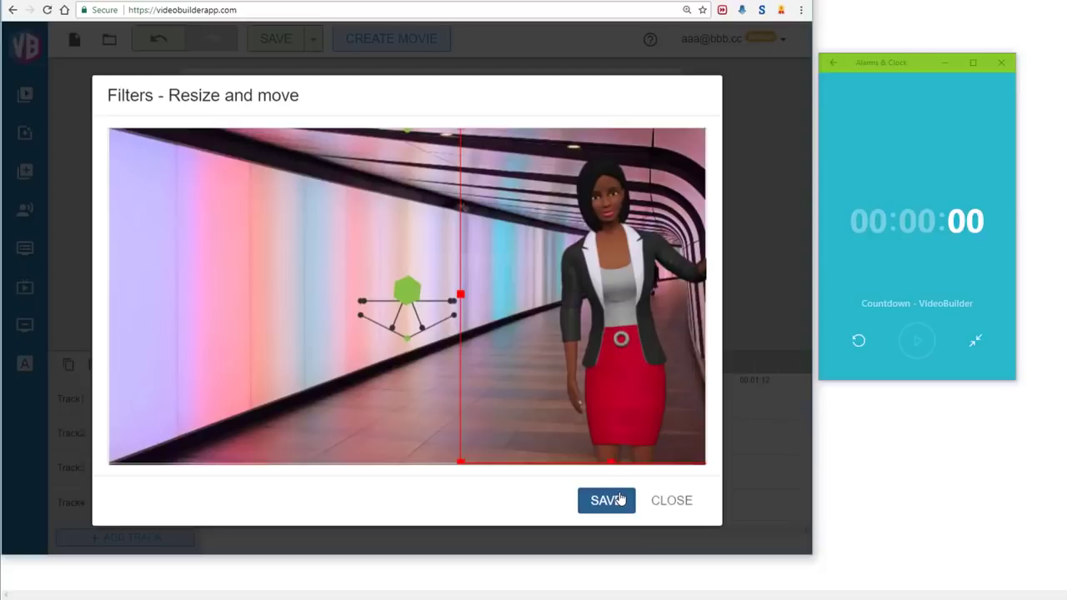
# Save Keisha's new position and close the clip Properties panel.
pyautogui.click(620, 499)
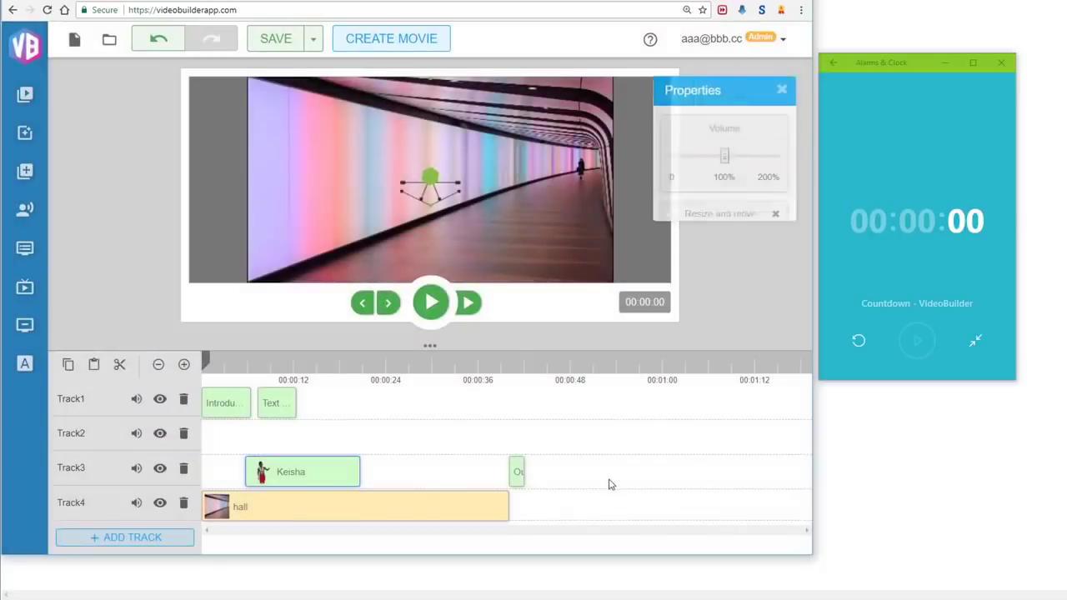
pyautogui.click(779, 90)
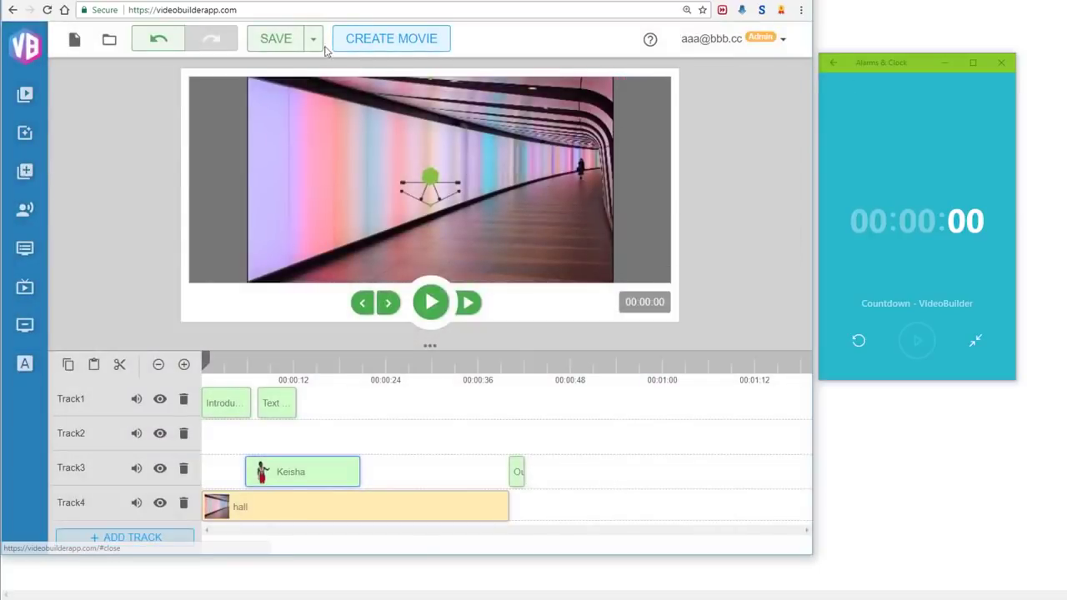